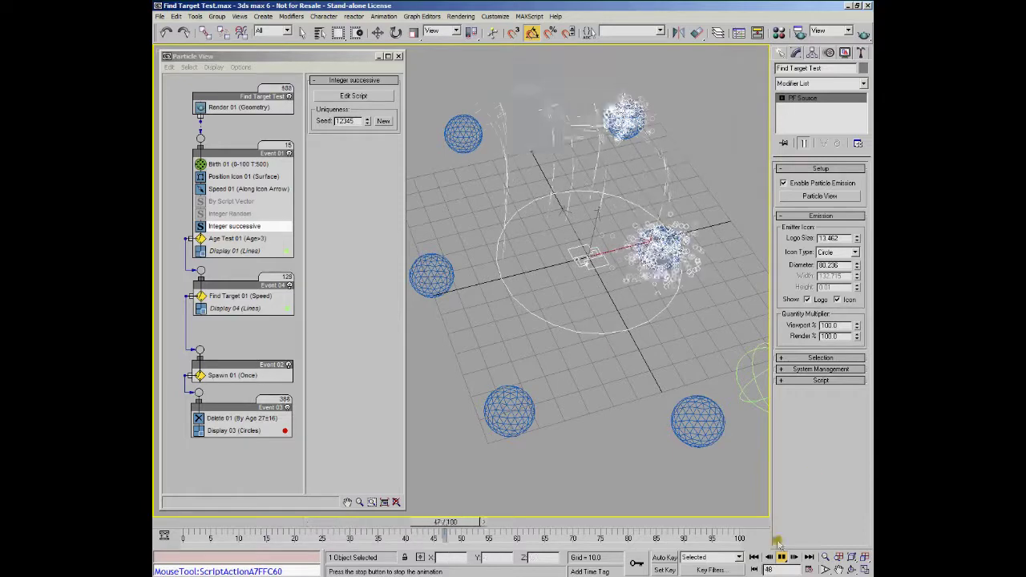
# Stop the playback and review the Object and Point target options of the Find Target 01 test in Event 04
pyautogui.click(782, 557)
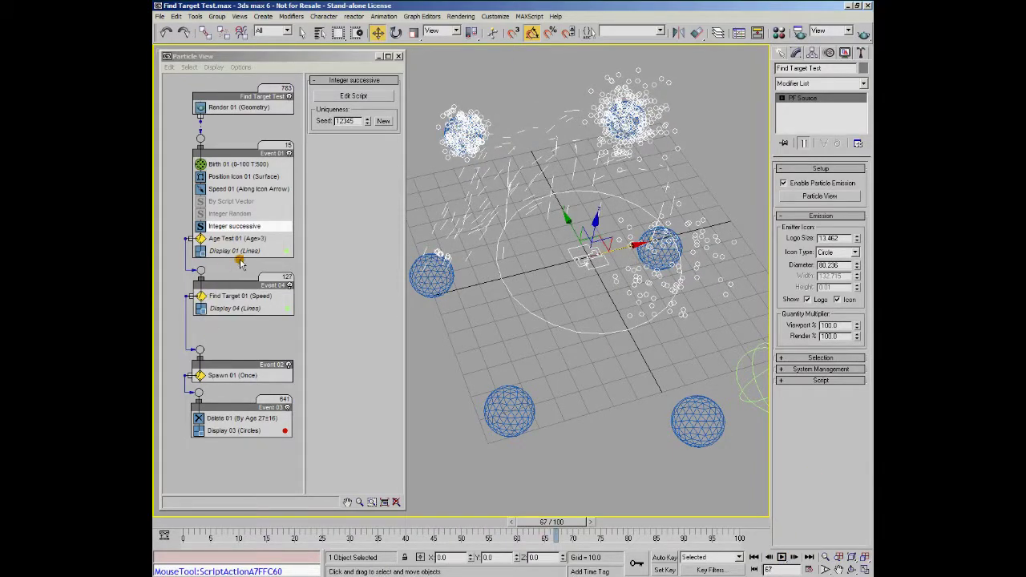
pyautogui.click(238, 295)
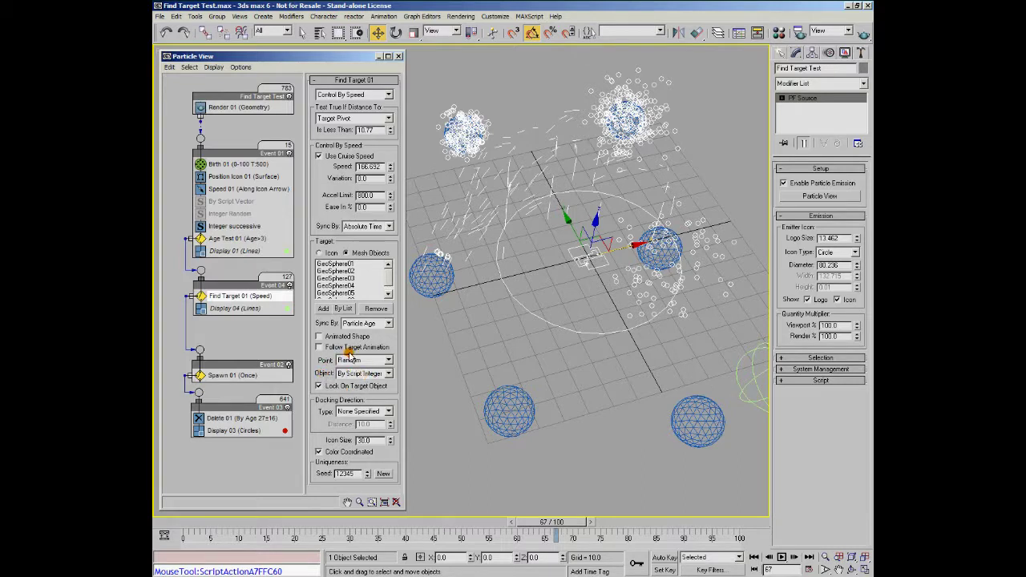
pyautogui.click(389, 374)
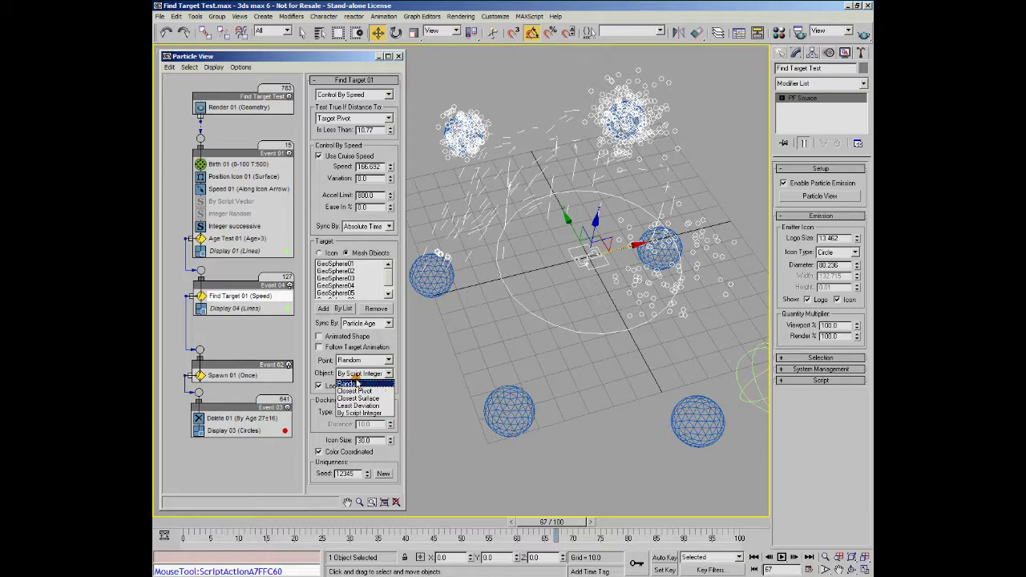
pyautogui.click(325, 371)
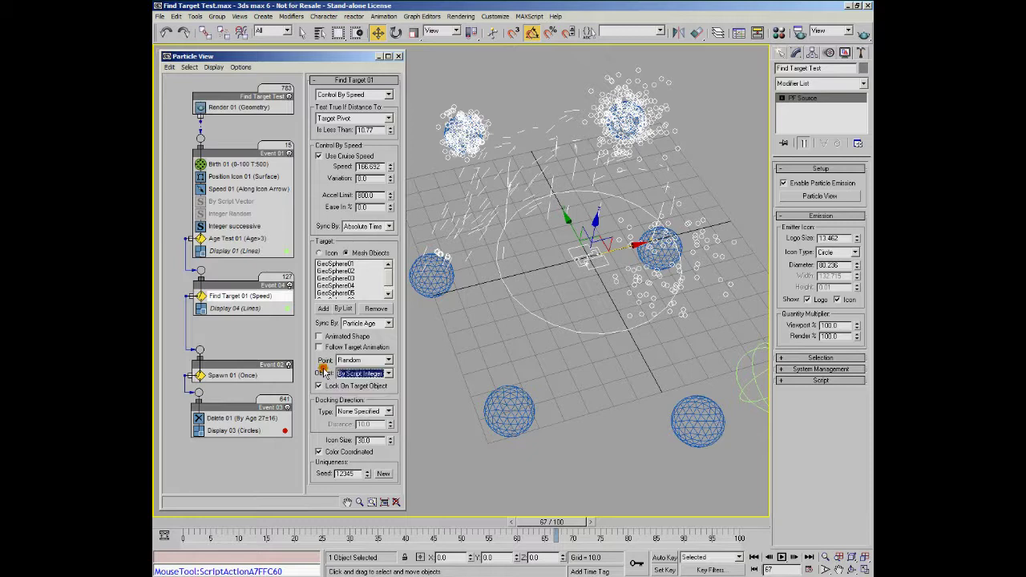
pyautogui.click(389, 360)
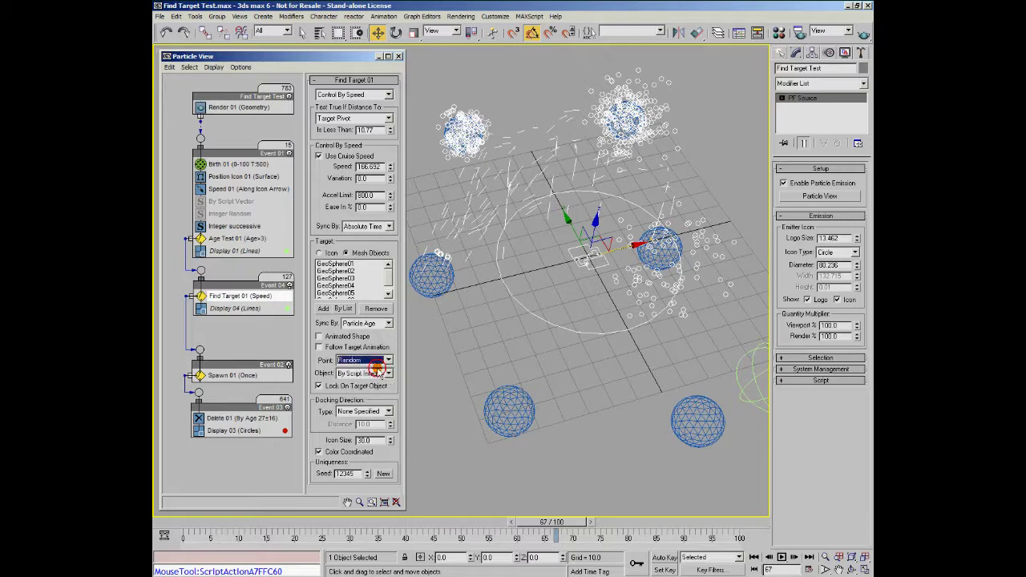
pyautogui.click(333, 363)
# Preview the particles with the random target point, set Find Target 01's Point option to Closest Surface, and preview the animation again
pyautogui.click(782, 557)
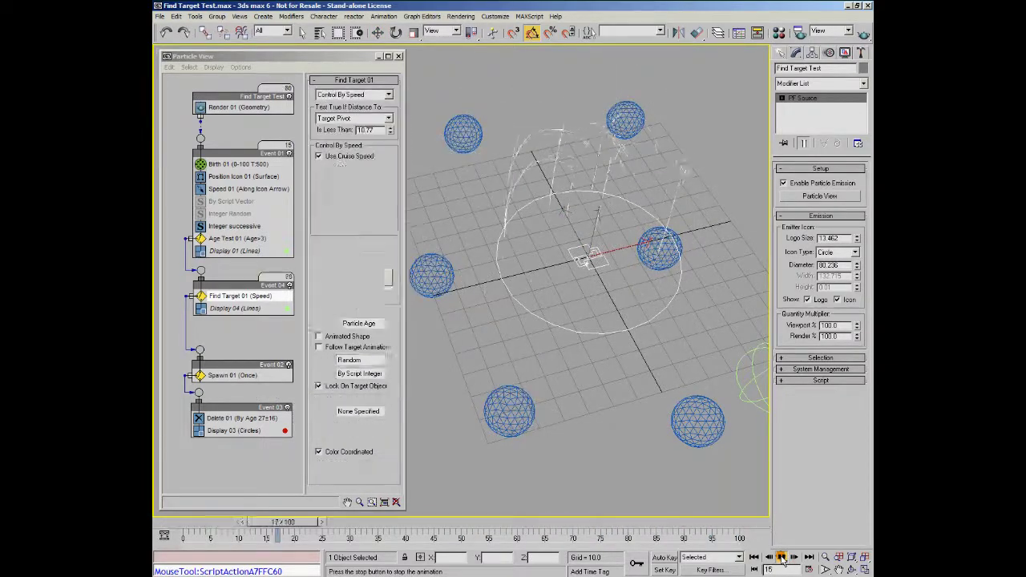
pyautogui.click(379, 360)
pyautogui.click(389, 361)
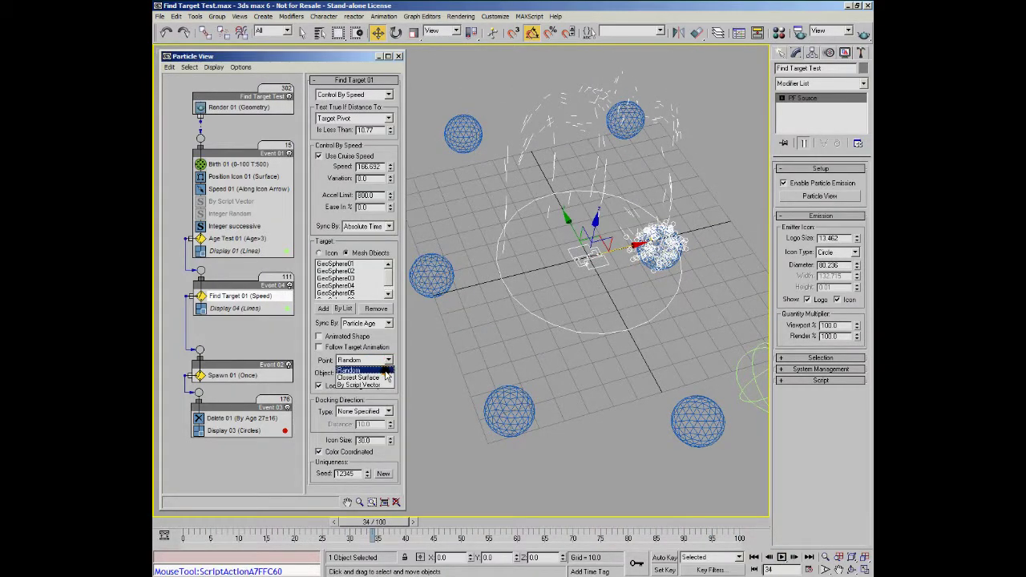
pyautogui.click(383, 378)
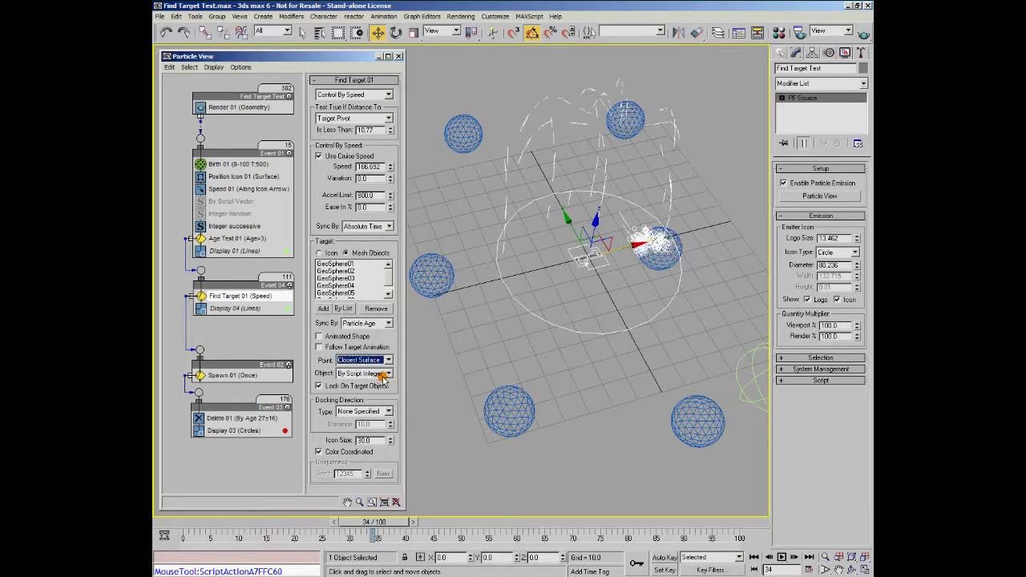
pyautogui.click(781, 557)
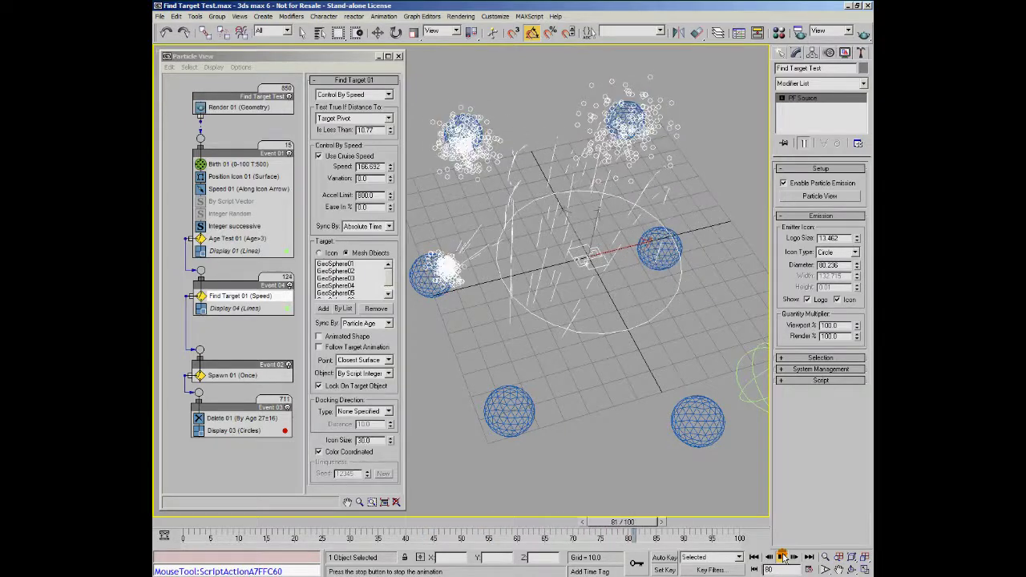
pyautogui.click(784, 557)
# Try By Script Vector as Find Target 01's Point option, then return it to Random, keeping Object at By Script Integer
pyautogui.click(373, 362)
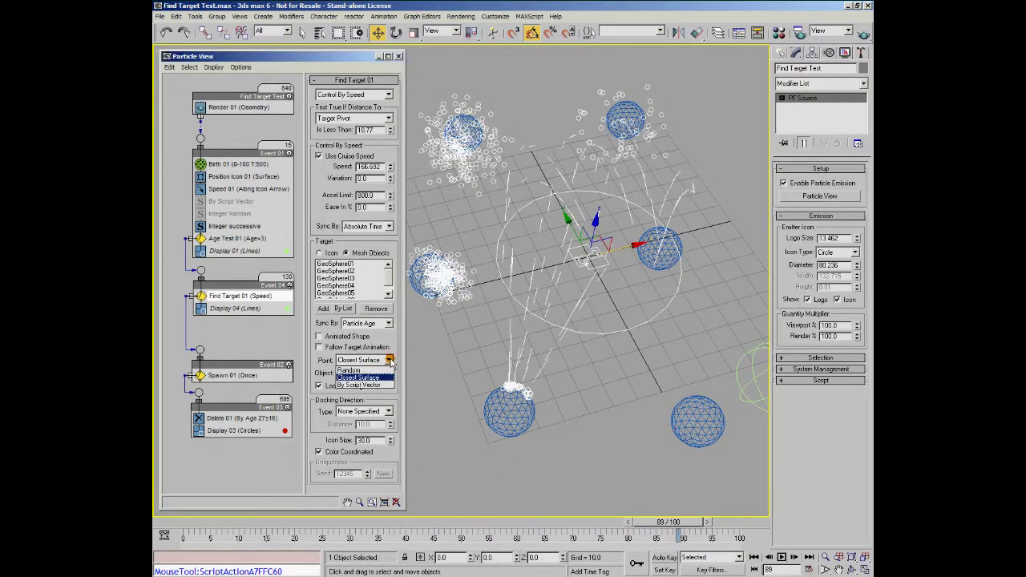
pyautogui.click(375, 386)
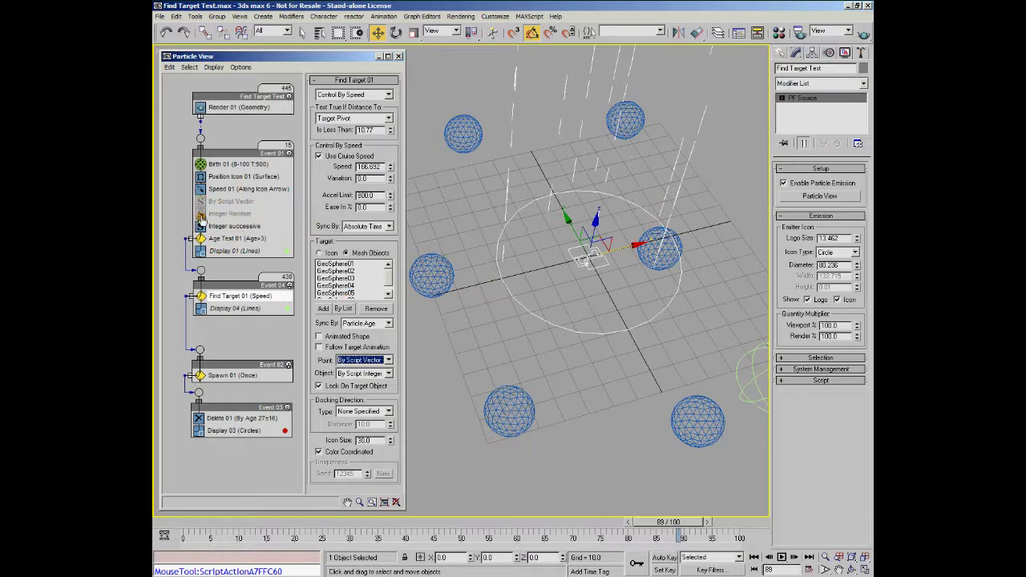
pyautogui.click(388, 360)
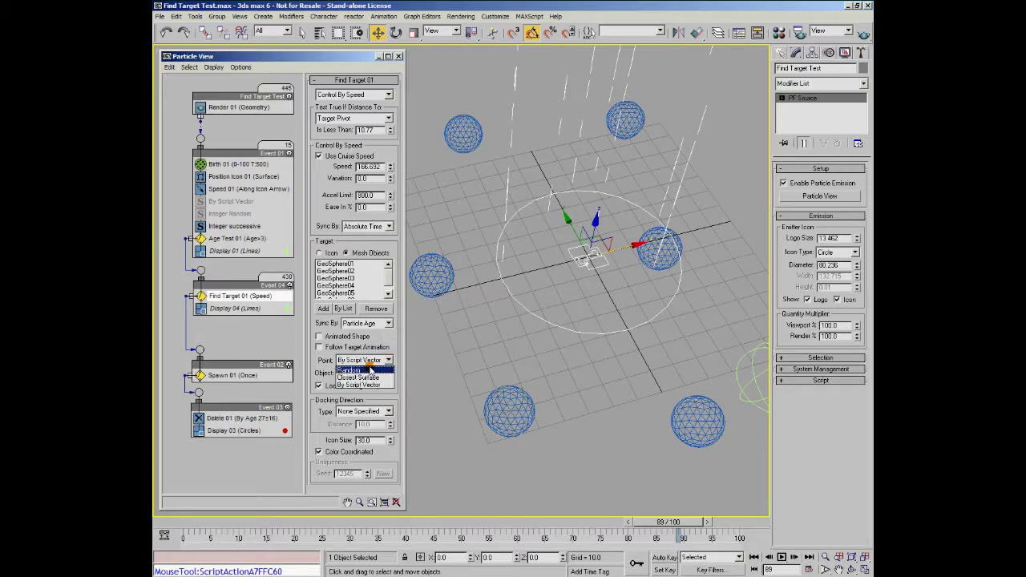
pyautogui.click(391, 369)
pyautogui.click(390, 373)
pyautogui.click(372, 413)
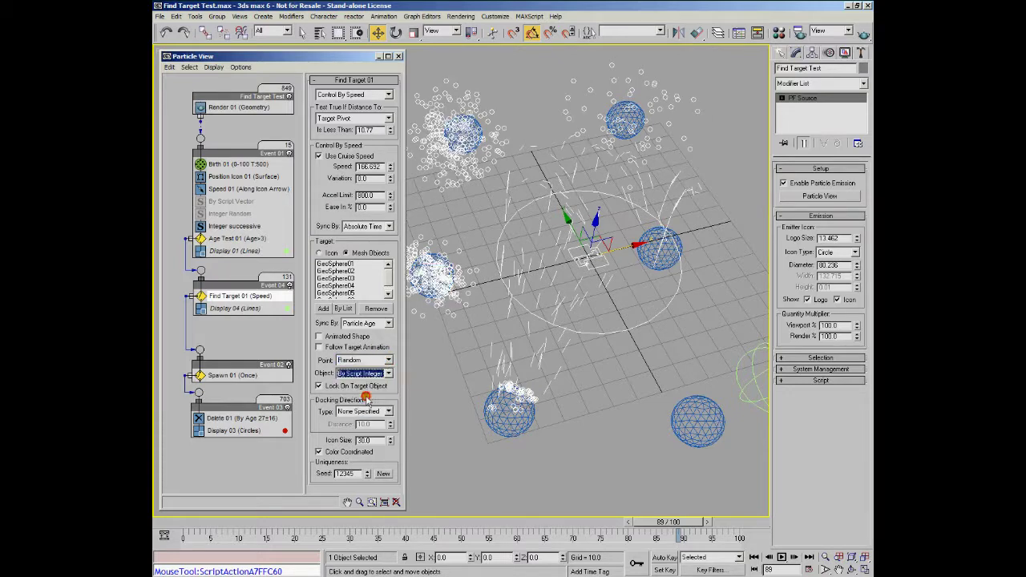
# In Event 01, disable the Integer successive script operator, enable Integer Random, and return the animation to frame 0
pyautogui.click(200, 226)
pyautogui.click(201, 214)
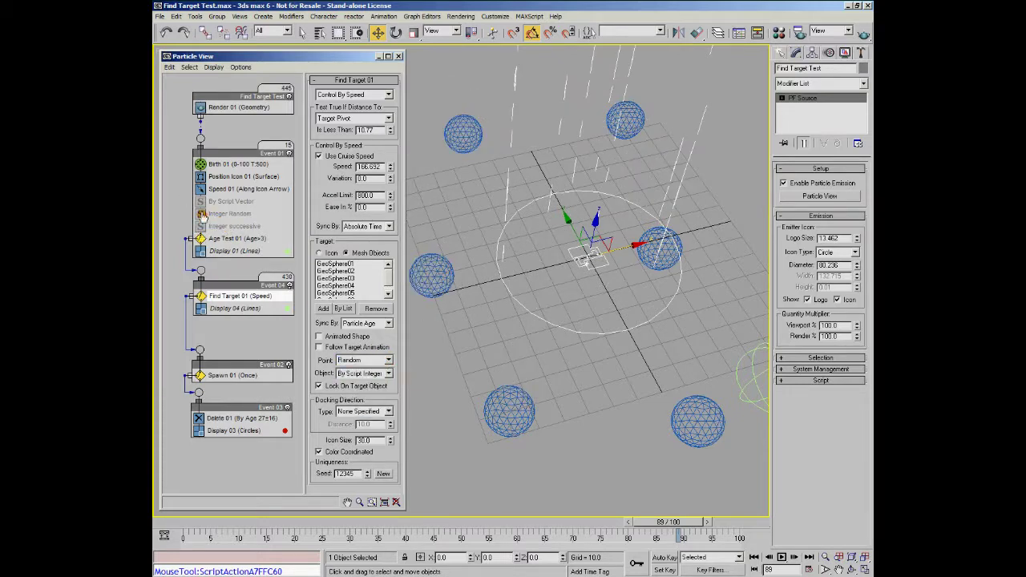
pyautogui.click(197, 523)
# Examine the script of the Integer Random operator, close it, and play the animation to check which spheres are targeted
pyautogui.click(240, 213)
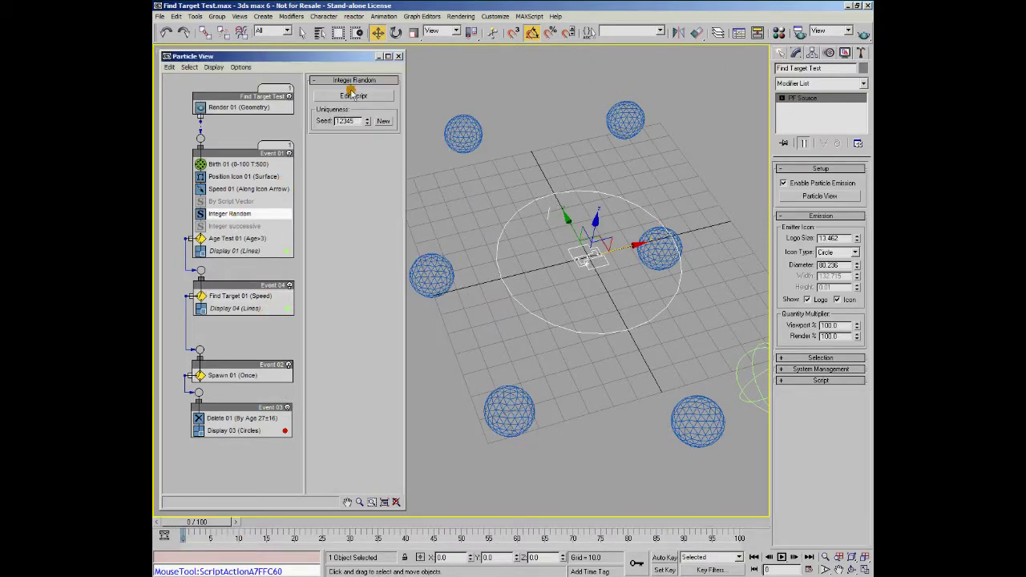
pyautogui.click(354, 95)
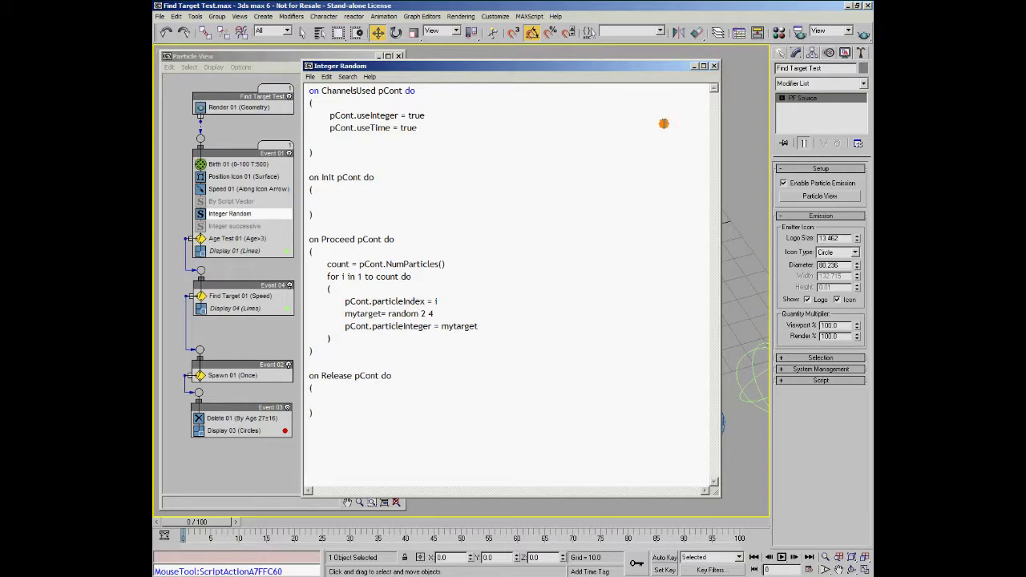
pyautogui.click(716, 65)
pyautogui.click(783, 557)
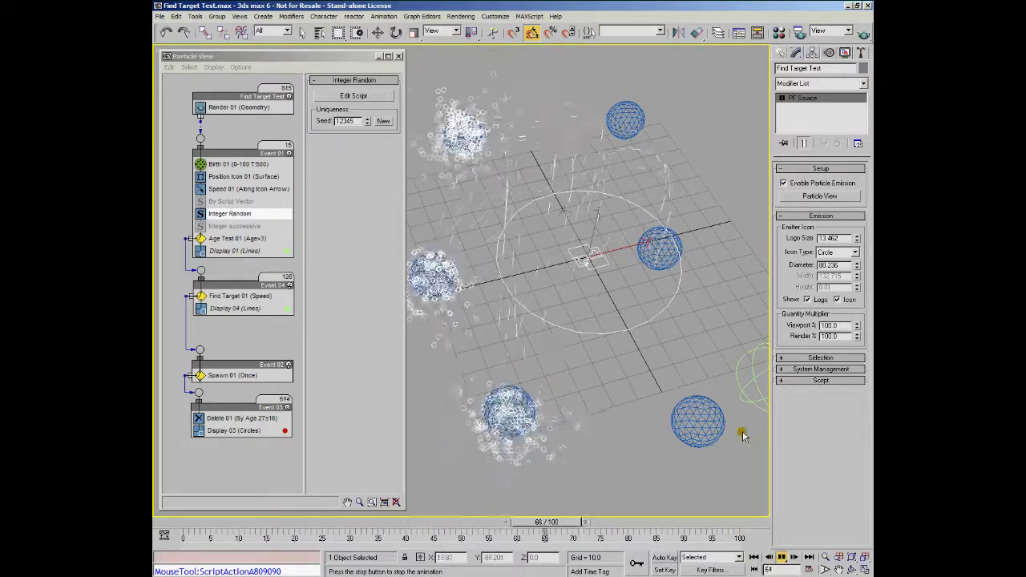
pyautogui.click(783, 557)
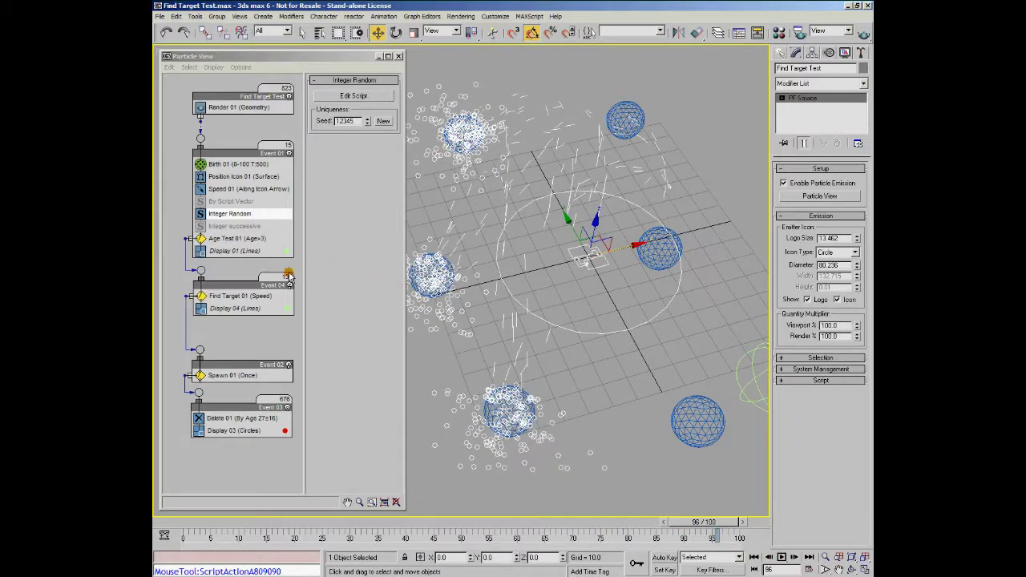
# Edit the Integer Random script so that mytarget is random 1 5, then close the editor and preview the animation
pyautogui.click(344, 95)
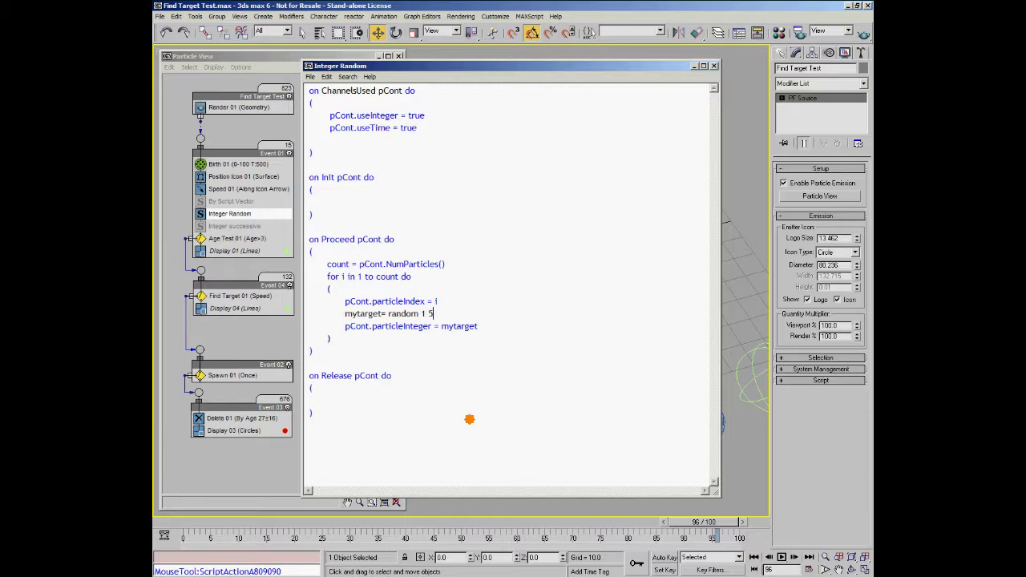
pyautogui.click(715, 67)
pyautogui.click(782, 557)
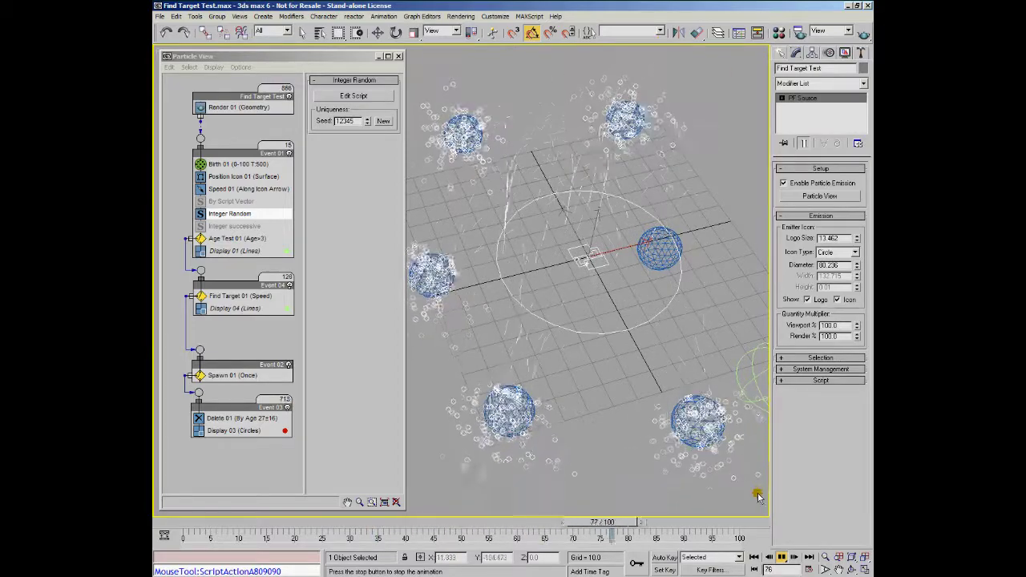
pyautogui.click(782, 557)
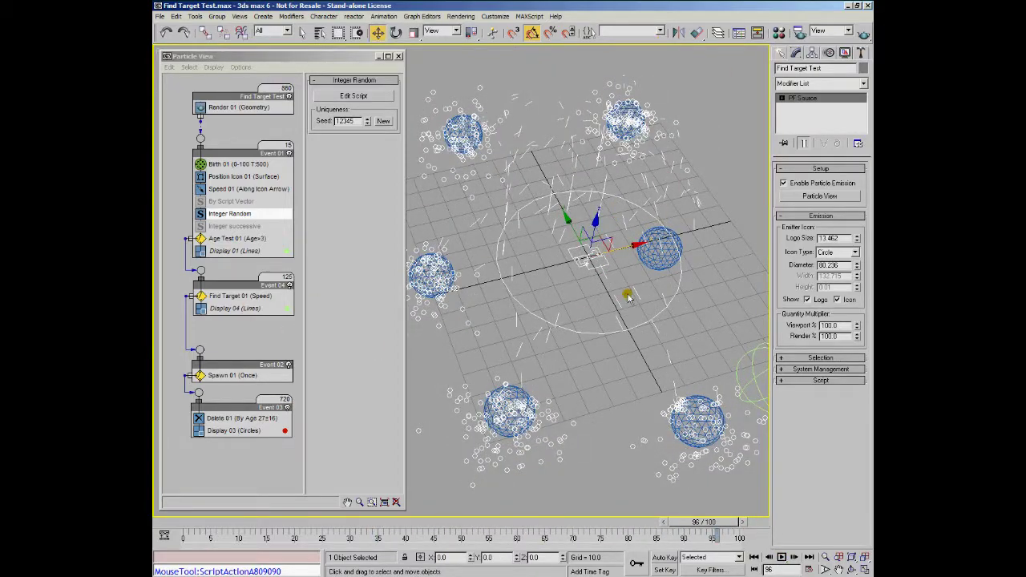
# Review Find Target 01's Point and Object options and set Object to Random
pyautogui.click(250, 296)
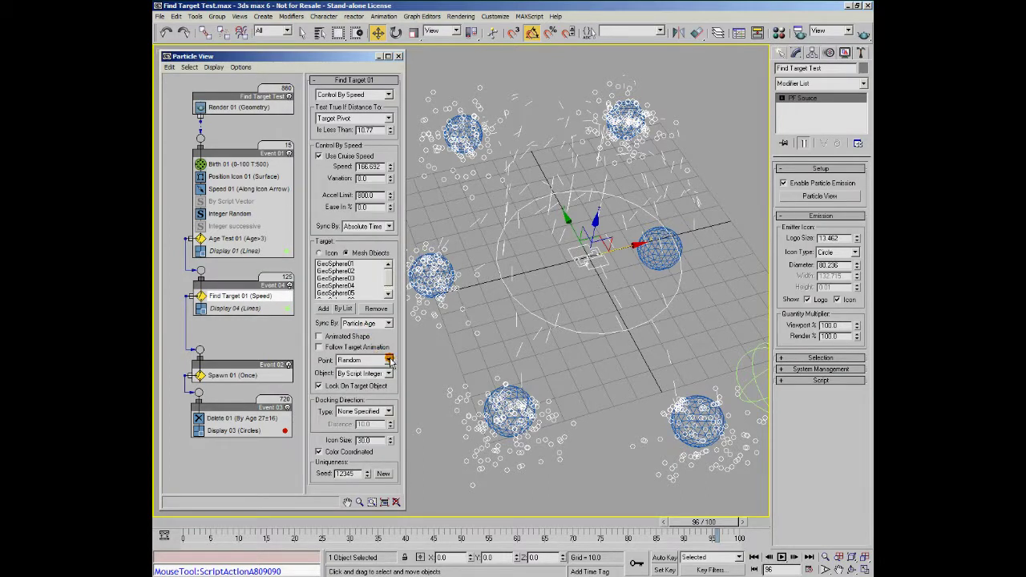
pyautogui.click(389, 360)
pyautogui.click(389, 353)
pyautogui.click(389, 374)
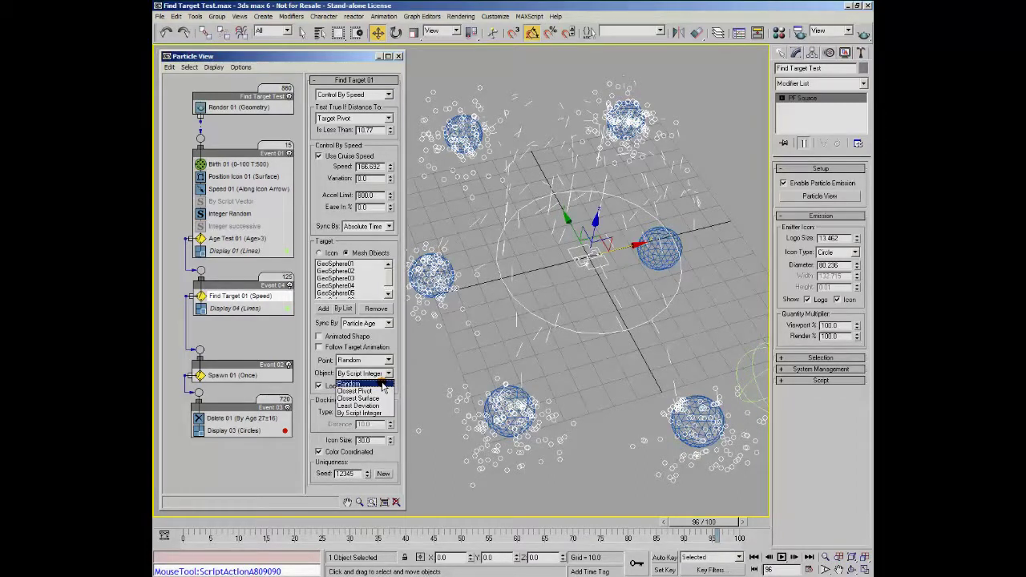
pyautogui.click(395, 324)
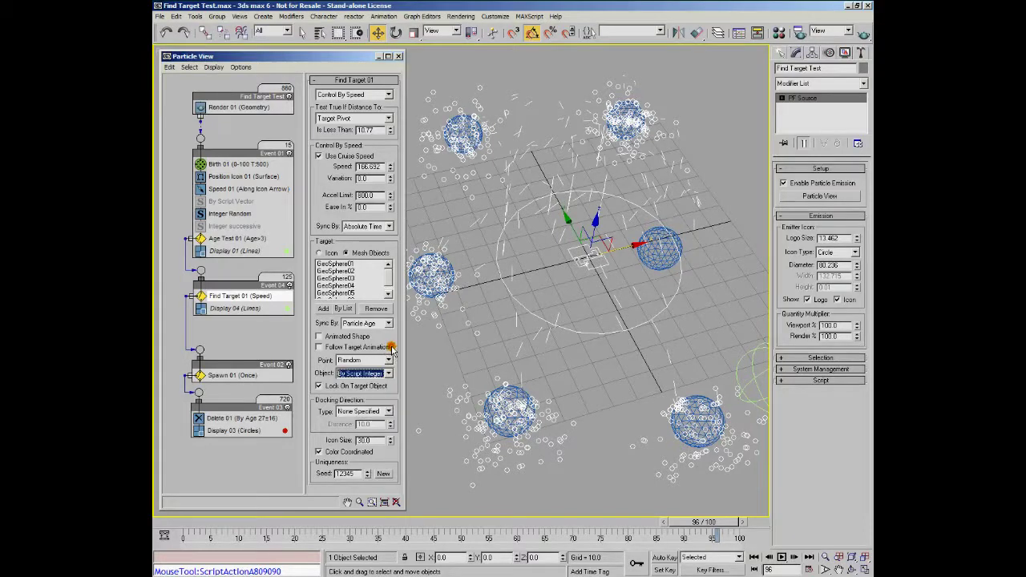
pyautogui.click(388, 374)
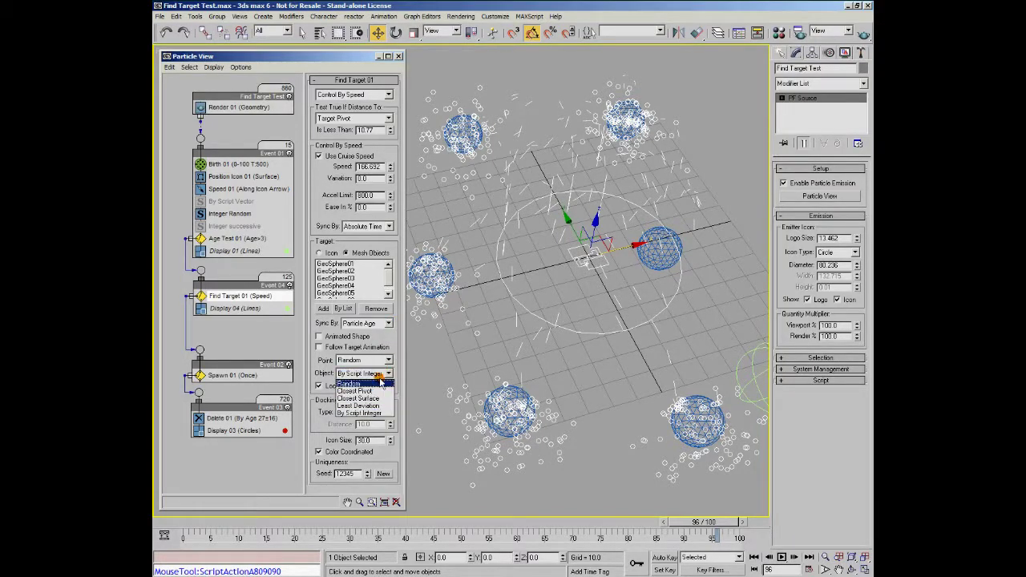
pyautogui.click(382, 383)
# Disable the Integer Random operator, enable By Script Vector in Event 01, and preview the animation from frame 0
pyautogui.click(200, 214)
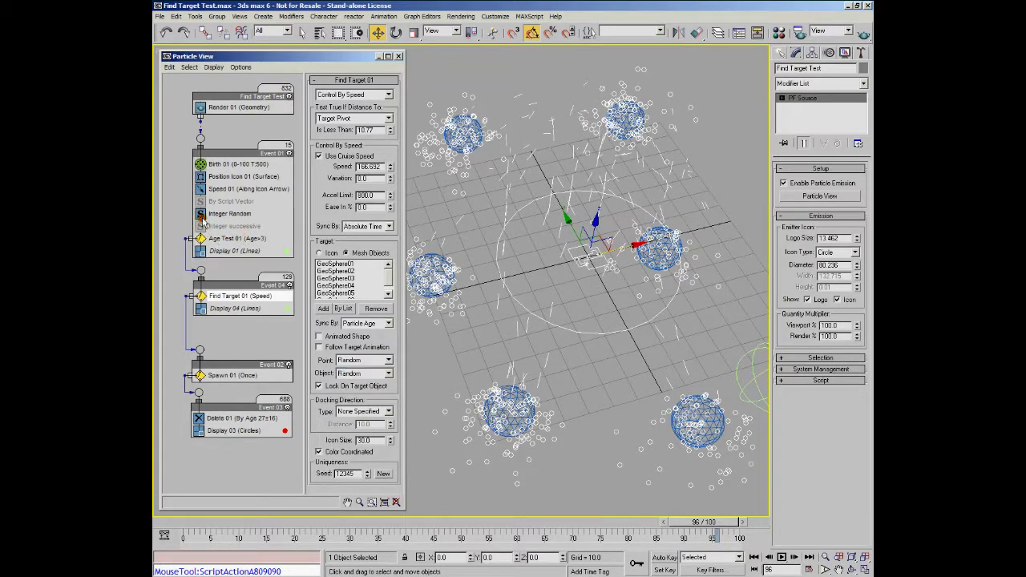
pyautogui.click(201, 202)
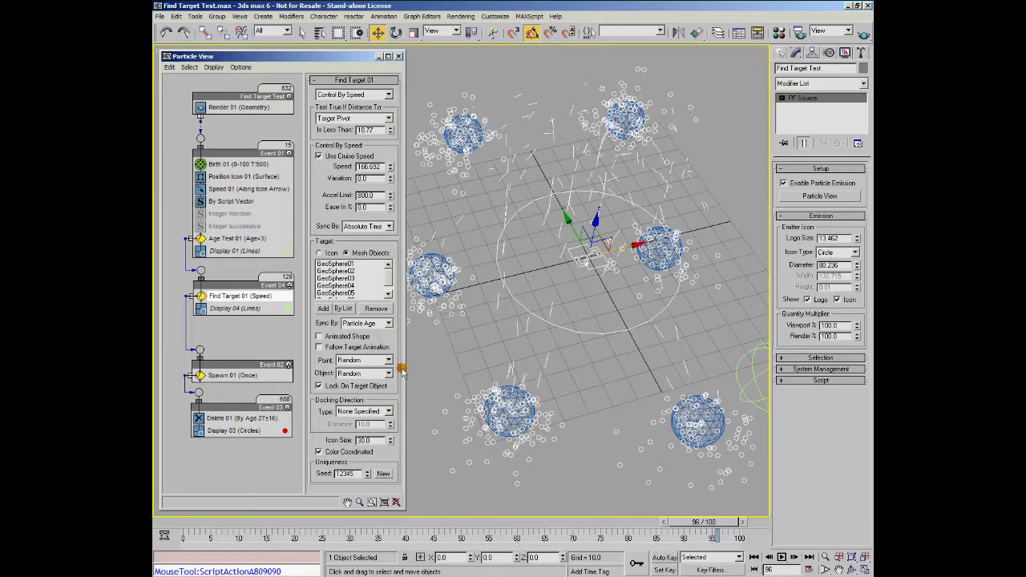
pyautogui.click(184, 522)
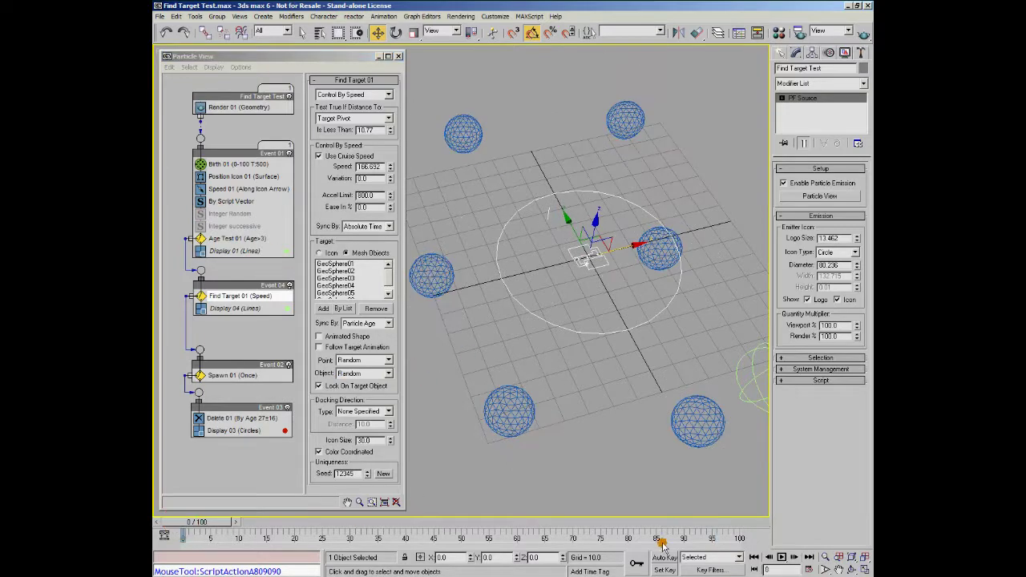
pyautogui.click(782, 558)
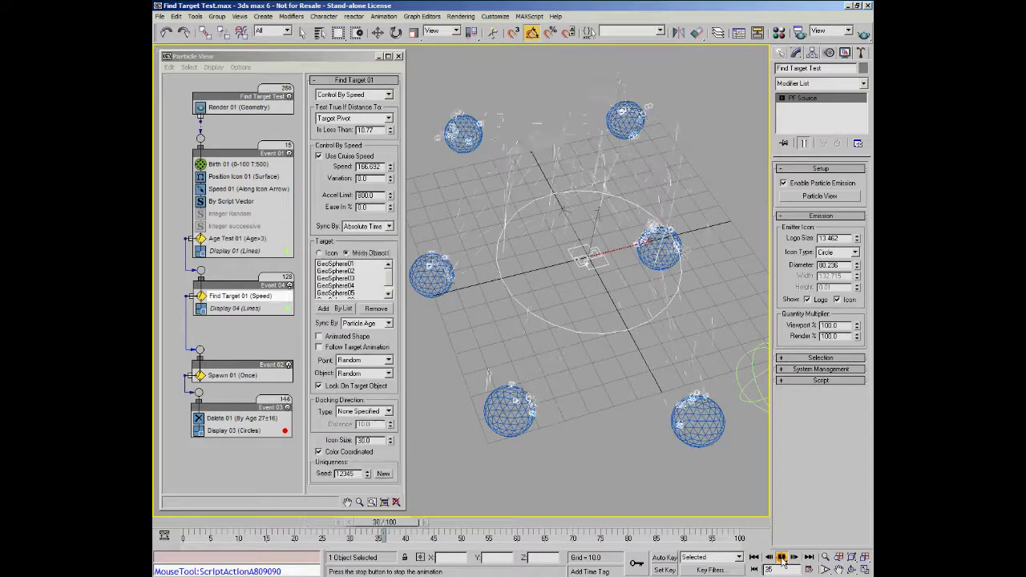
pyautogui.click(782, 559)
# Set Find Target 01's Object option to By Script Integer and its Point option to By Script Vector
pyautogui.click(390, 374)
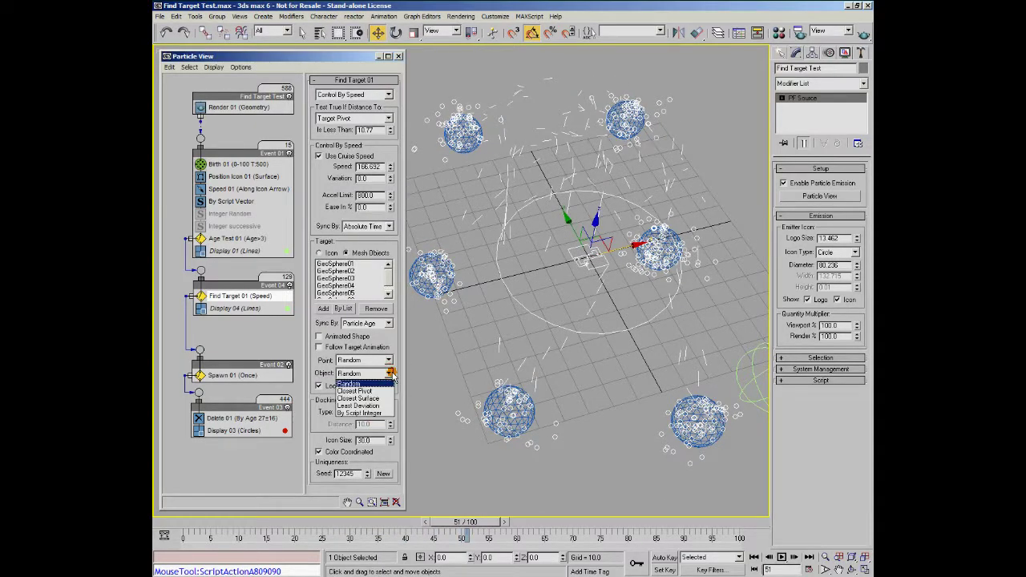
pyautogui.click(392, 375)
pyautogui.click(390, 373)
pyautogui.click(383, 413)
pyautogui.click(388, 360)
pyautogui.click(365, 388)
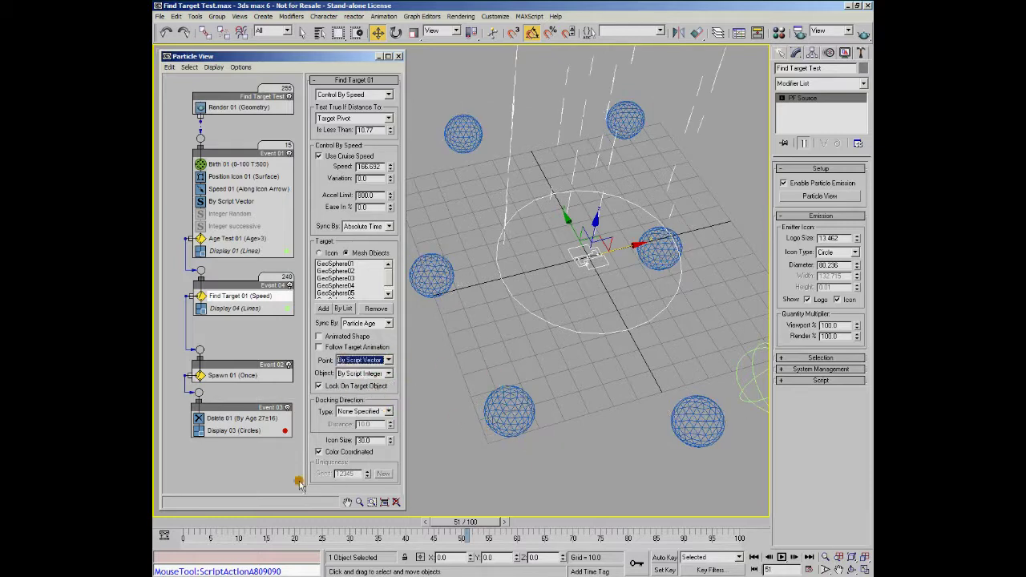
# Preview the script-driven target points, then set Find Target 01's Object option to Random
pyautogui.click(782, 557)
pyautogui.click(782, 557)
pyautogui.click(388, 374)
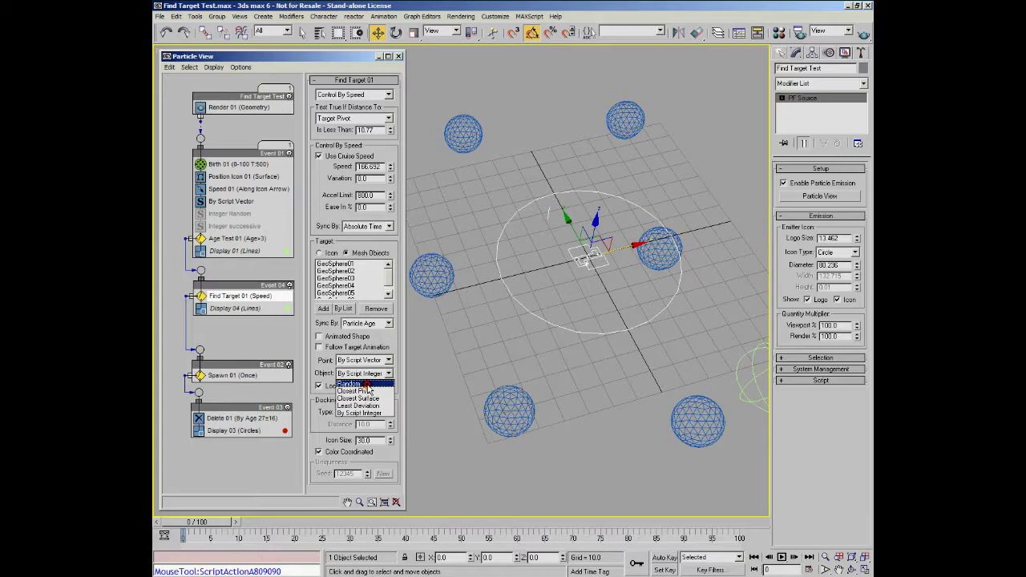
pyautogui.click(366, 386)
# Open the script of the By Script Vector operator in Event 01 and examine how it sets the particle vector
pyautogui.keyDown('alt'); pyautogui.moveTo(531, 420); pyautogui.dragTo(529, 445, button='middle'); pyautogui.keyUp('alt')
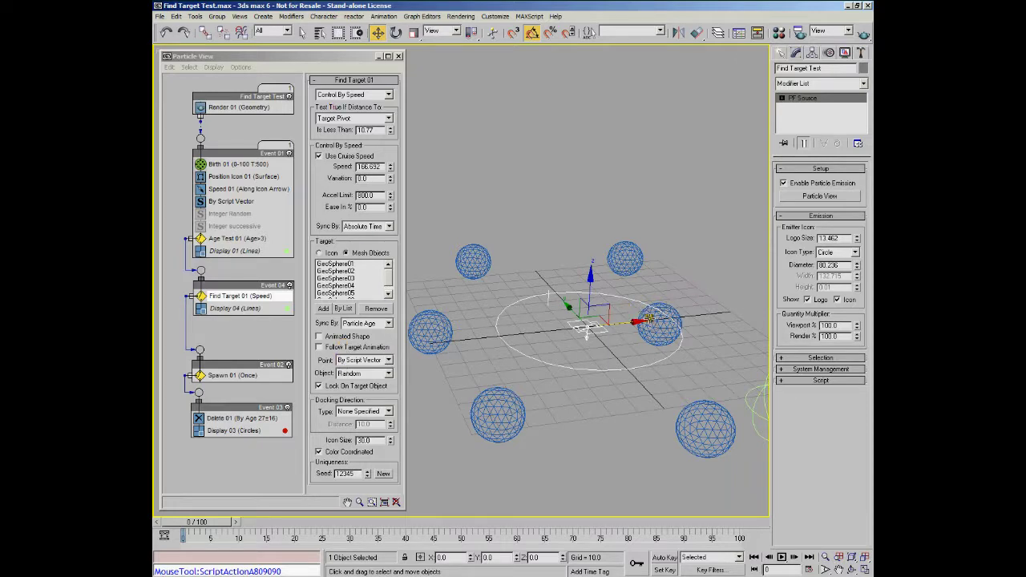
pyautogui.click(210, 202)
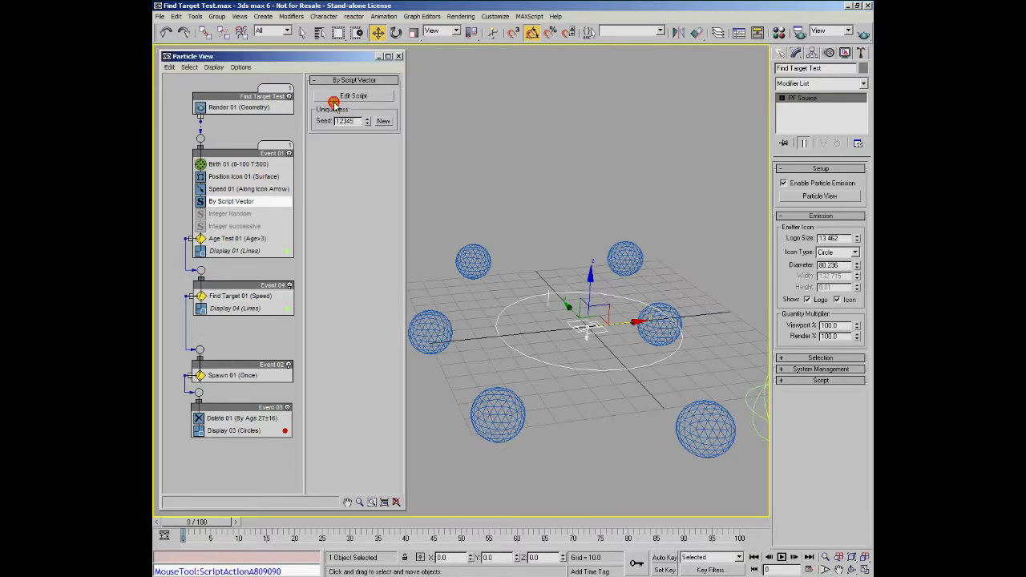
pyautogui.click(331, 97)
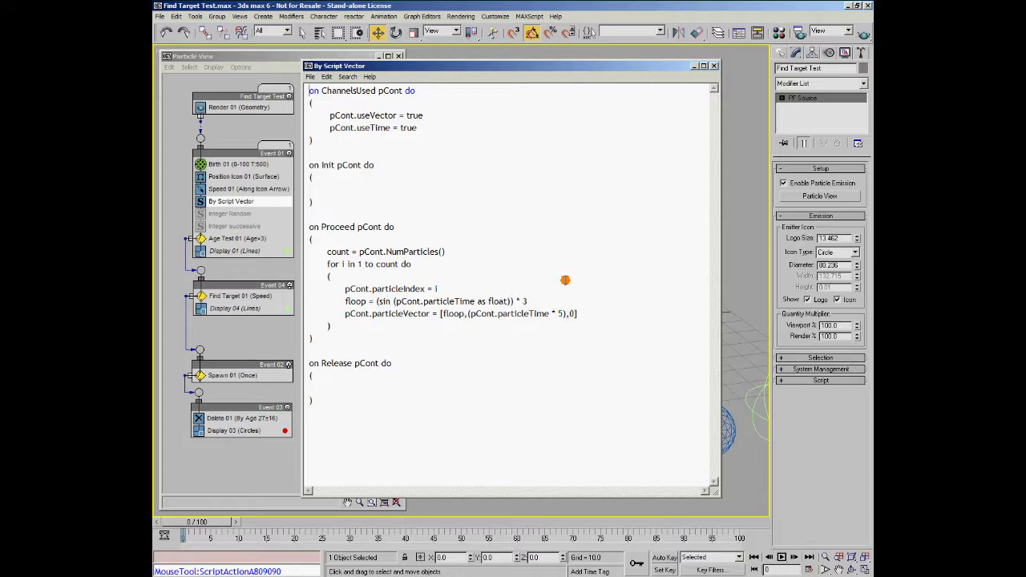
# Close the By Script Vector script and preview the animation, examining the particle stream from above and from the side
pyautogui.click(715, 66)
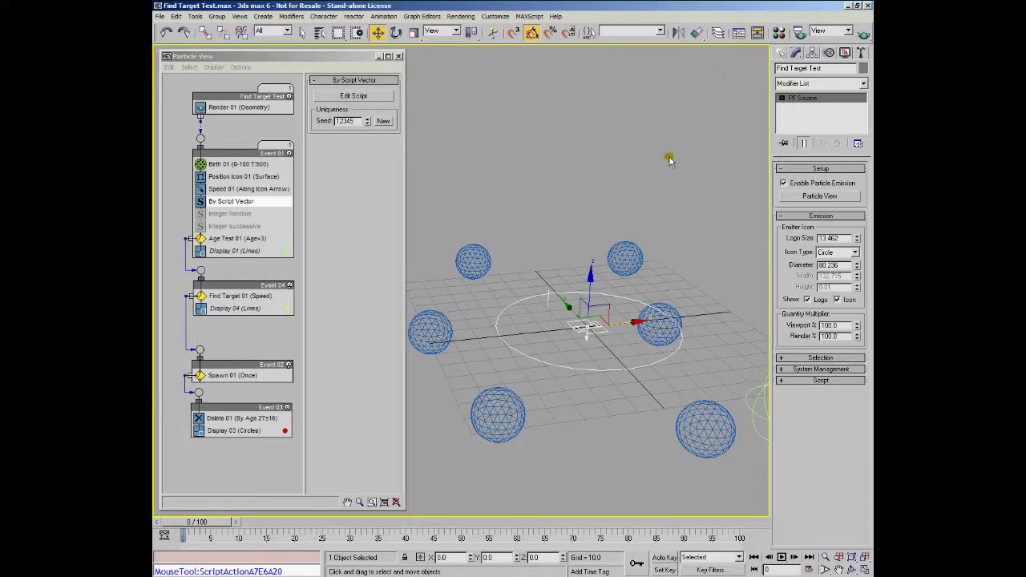
pyautogui.keyDown('alt'); pyautogui.moveTo(585, 302); pyautogui.dragTo(582, 334, button='middle'); pyautogui.keyUp('alt')
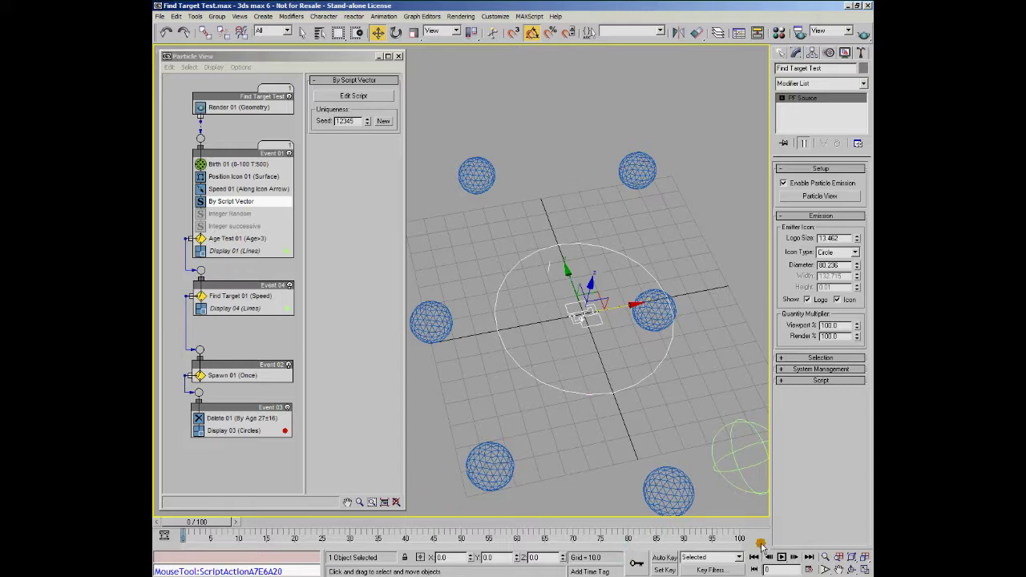
pyautogui.click(782, 557)
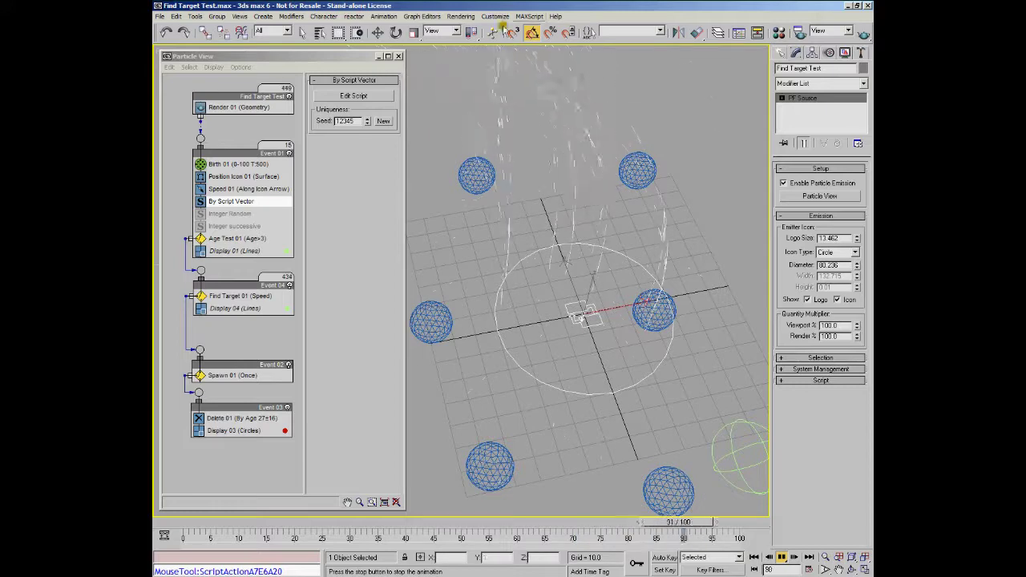
pyautogui.keyDown('alt'); pyautogui.moveTo(604, 312); pyautogui.dragTo(577, 350, button='middle'); pyautogui.keyUp('alt')
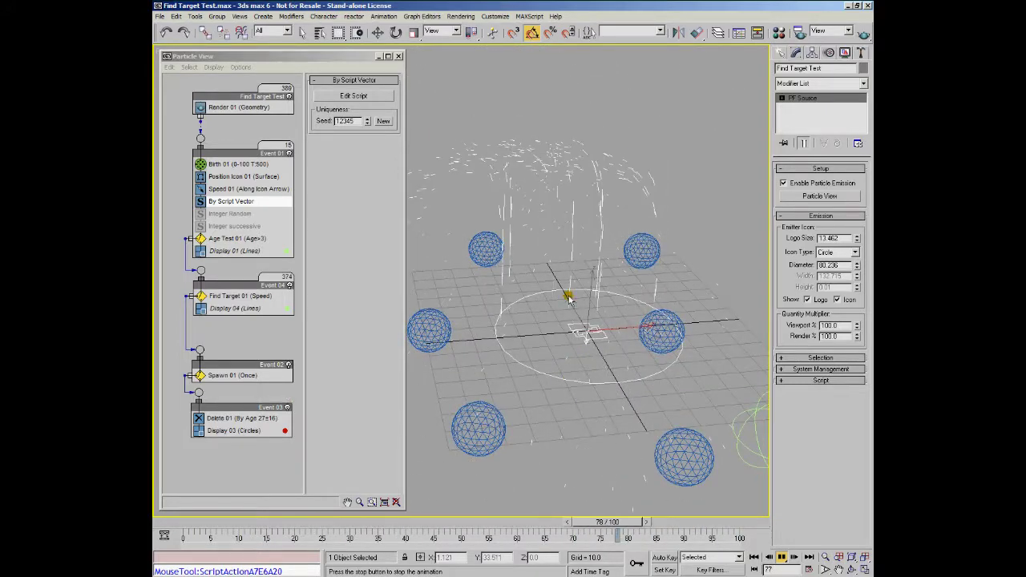
pyautogui.keyDown('alt'); pyautogui.moveTo(506, 142); pyautogui.dragTo(574, 337, button='middle'); pyautogui.keyUp('alt')
pyautogui.scroll(-5, 573, 336)
pyautogui.moveTo(511, 335); pyautogui.dragTo(607, 415, button='middle')
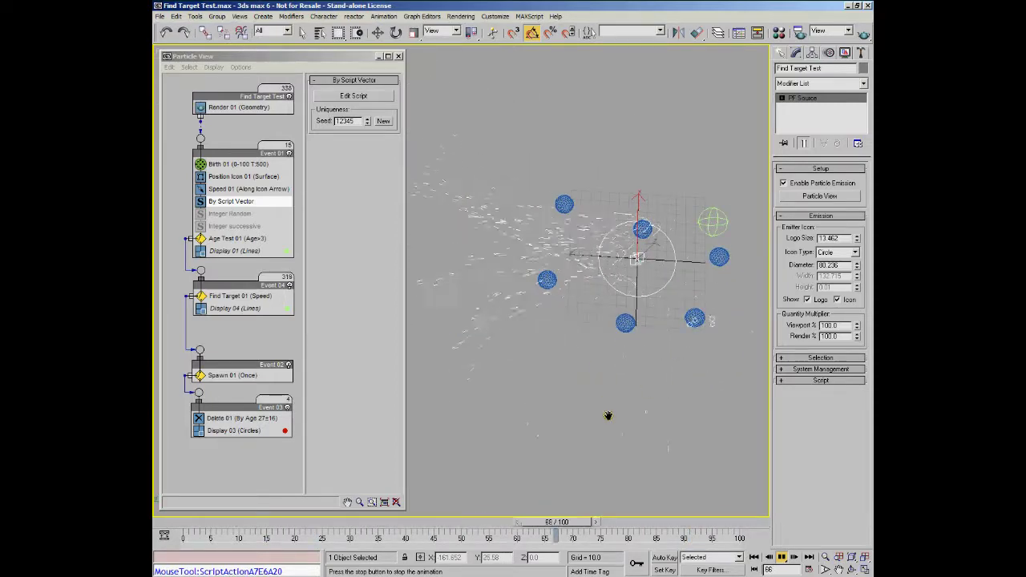
pyautogui.keyDown('alt'); pyautogui.moveTo(428, 243); pyautogui.dragTo(573, 297, button='middle'); pyautogui.keyUp('alt')
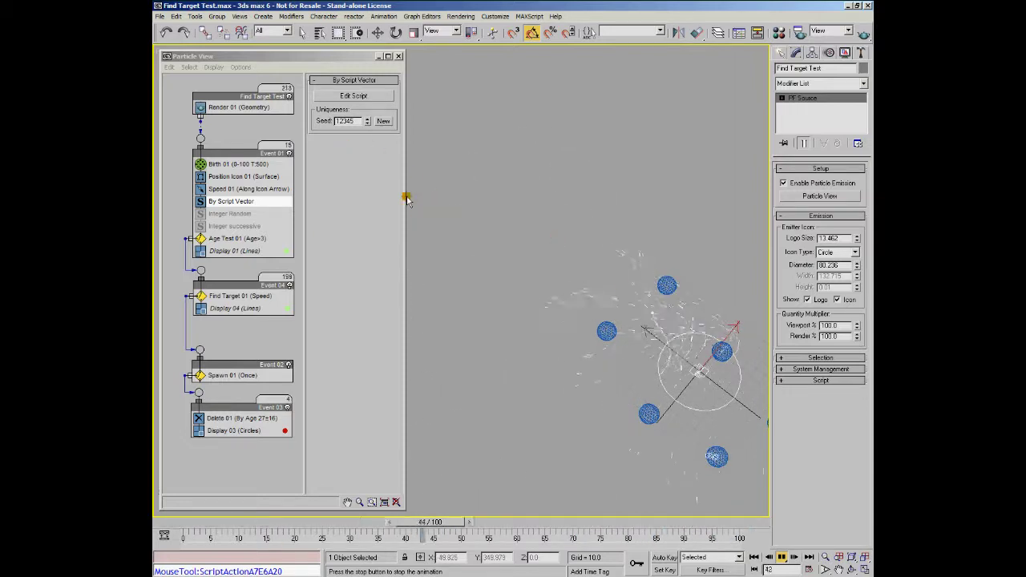
pyautogui.click(777, 557)
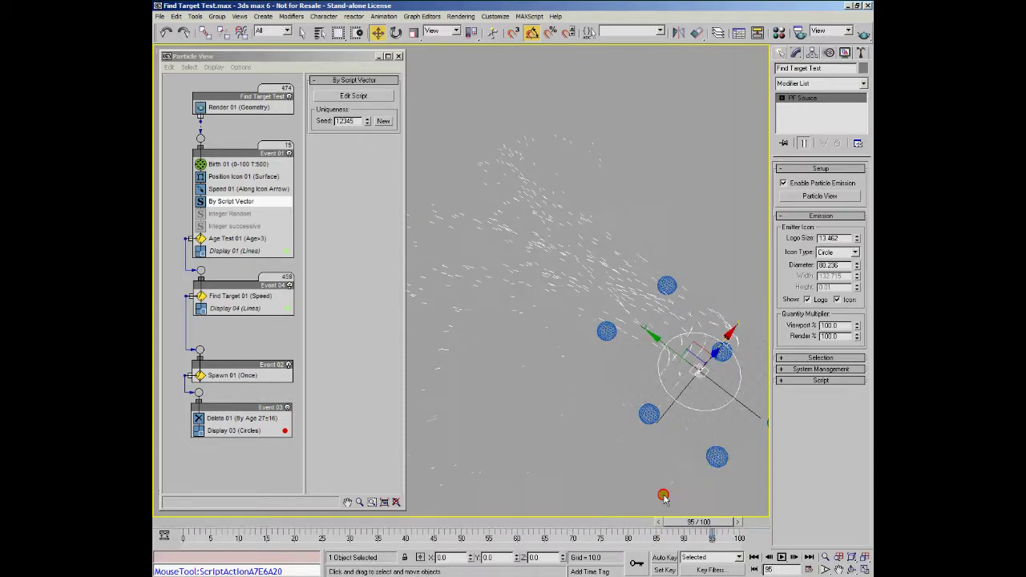
# Set Find Target 01's cruise Speed to 226.701, Accel Limit to 1648.0 and Ease In to 100%
pyautogui.click(234, 297)
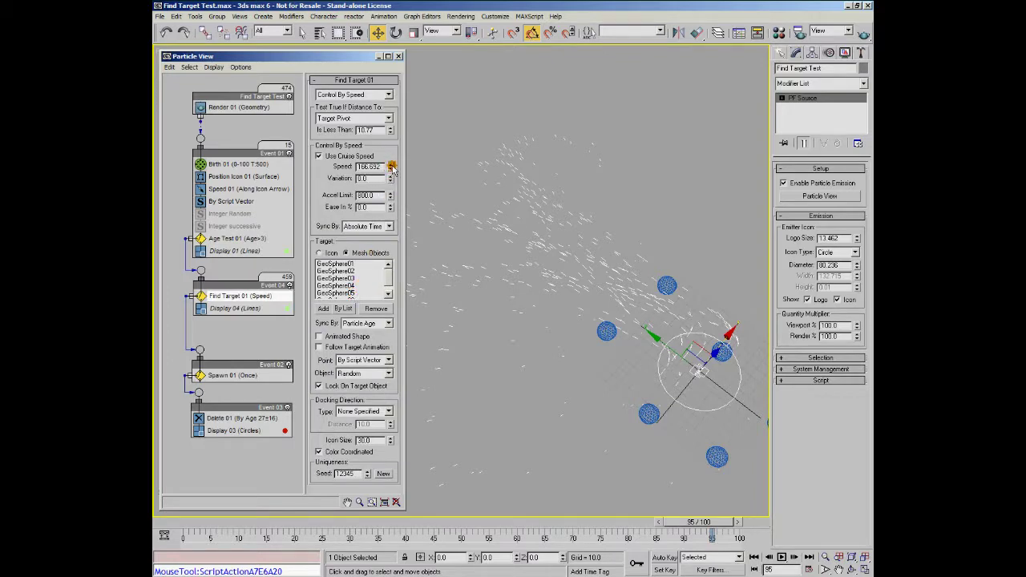
pyautogui.moveTo(393, 153); pyautogui.dragTo(394, 132)
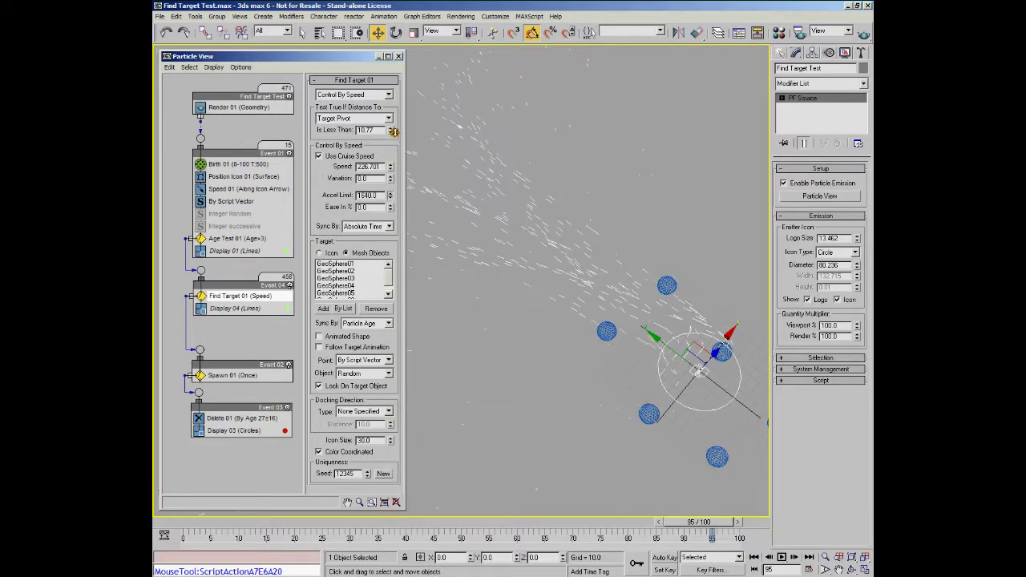
pyautogui.keyDown('alt'); pyautogui.moveTo(609, 352); pyautogui.dragTo(604, 307, button='middle'); pyautogui.keyUp('alt')
pyautogui.moveTo(396, 209); pyautogui.dragTo(392, 207)
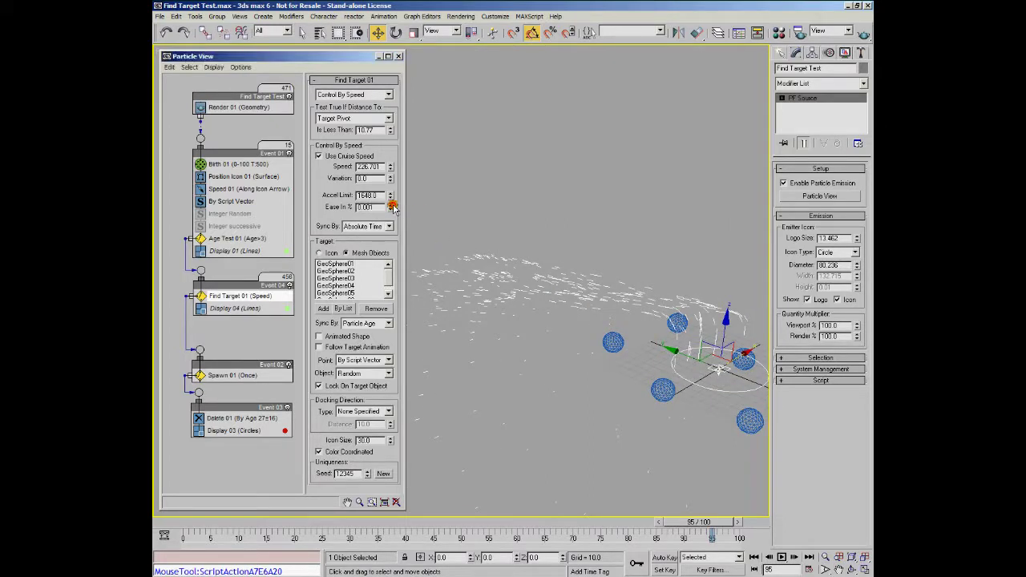
pyautogui.moveTo(396, 139); pyautogui.dragTo(396, 133)
pyautogui.keyDown('alt'); pyautogui.moveTo(490, 222); pyautogui.dragTo(543, 328, button='middle'); pyautogui.keyUp('alt')
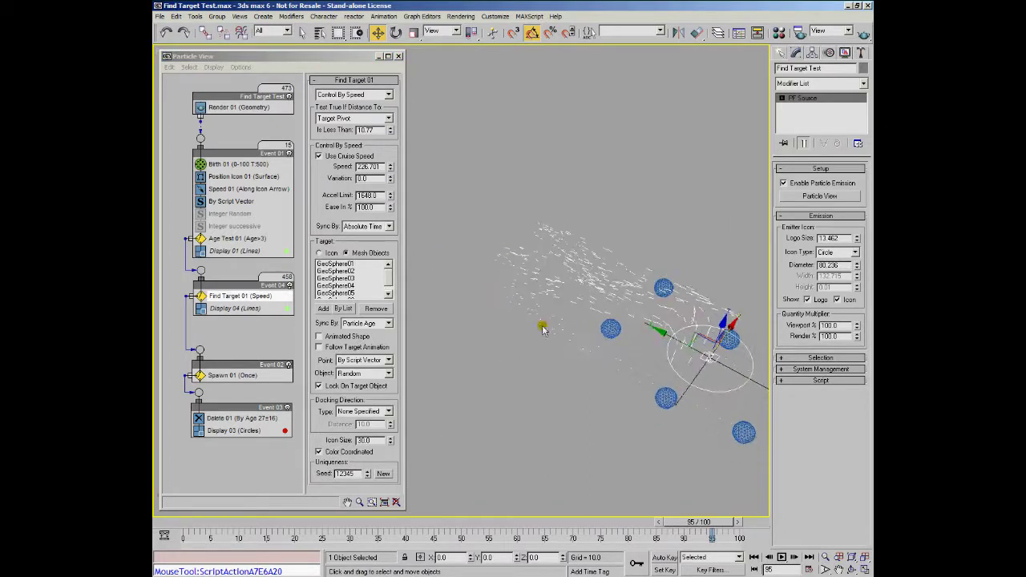
# Preview the animation with the adjusted speed control, stop it, and review the available Point options of Find Target 01
pyautogui.click(783, 559)
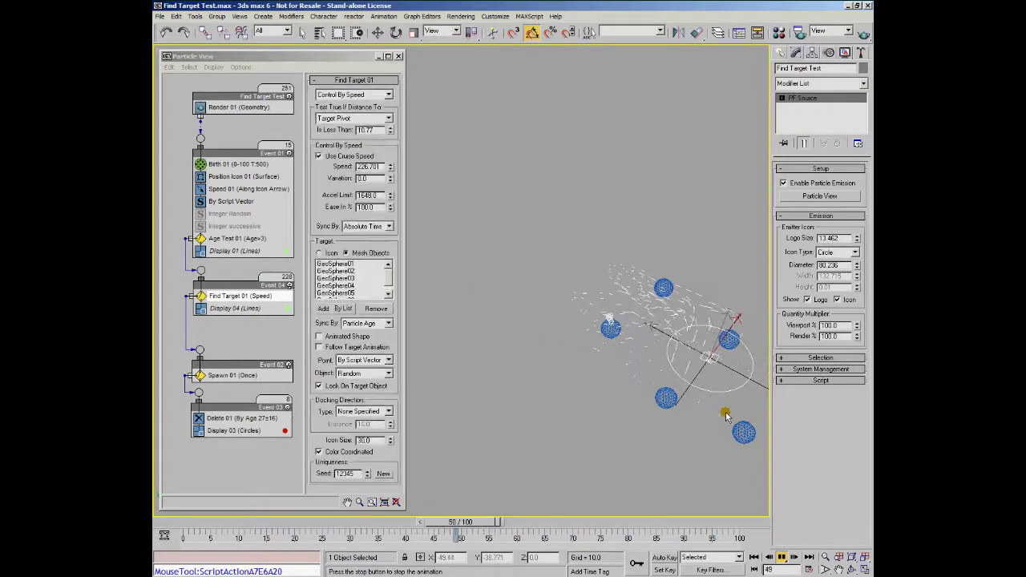
pyautogui.click(783, 558)
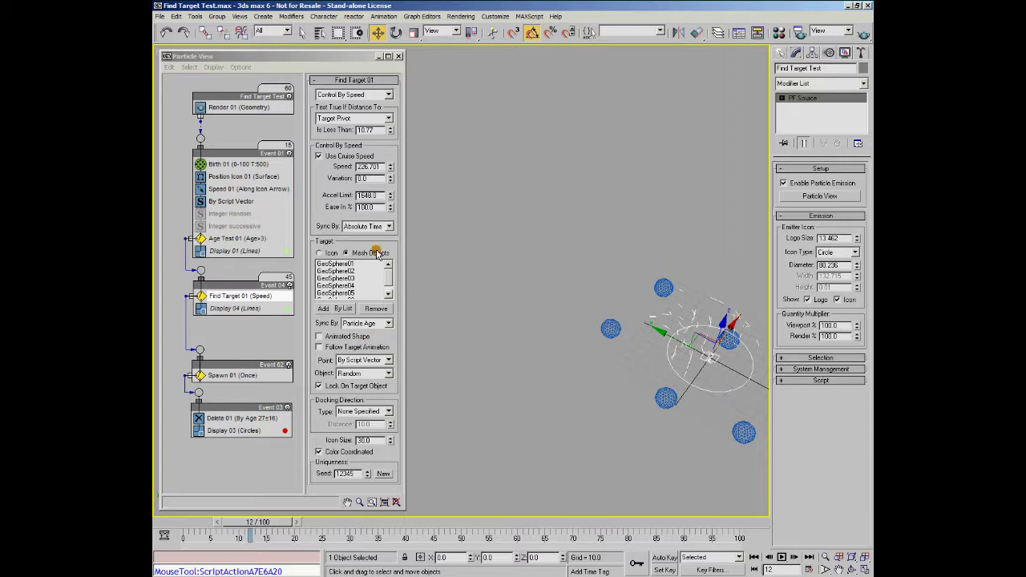
pyautogui.click(388, 360)
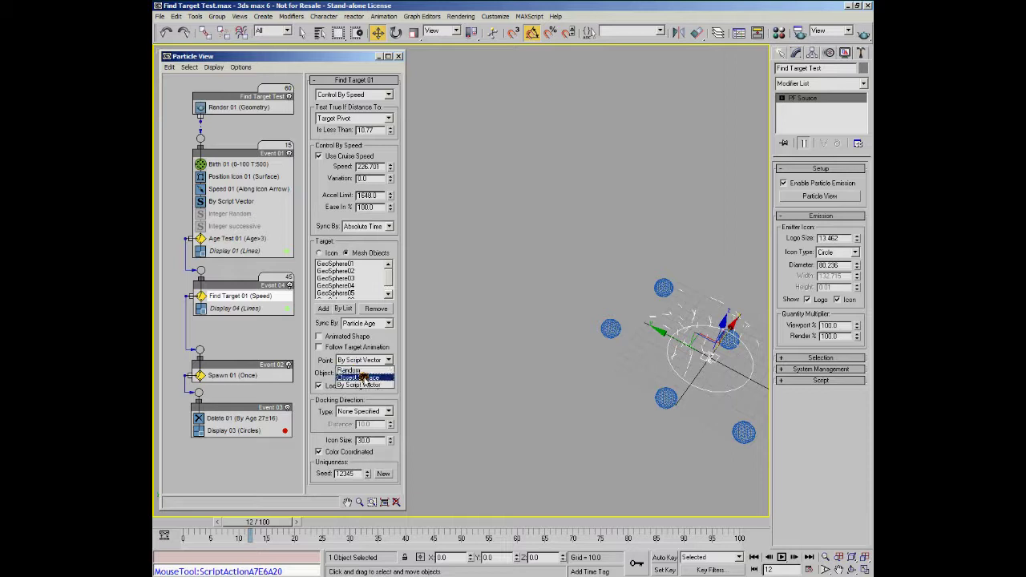
pyautogui.click(379, 347)
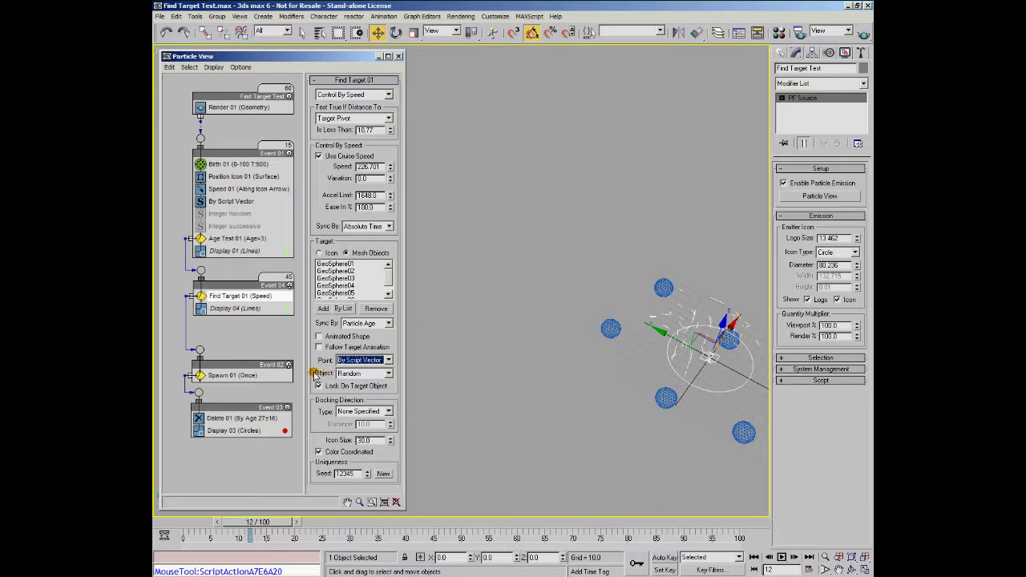